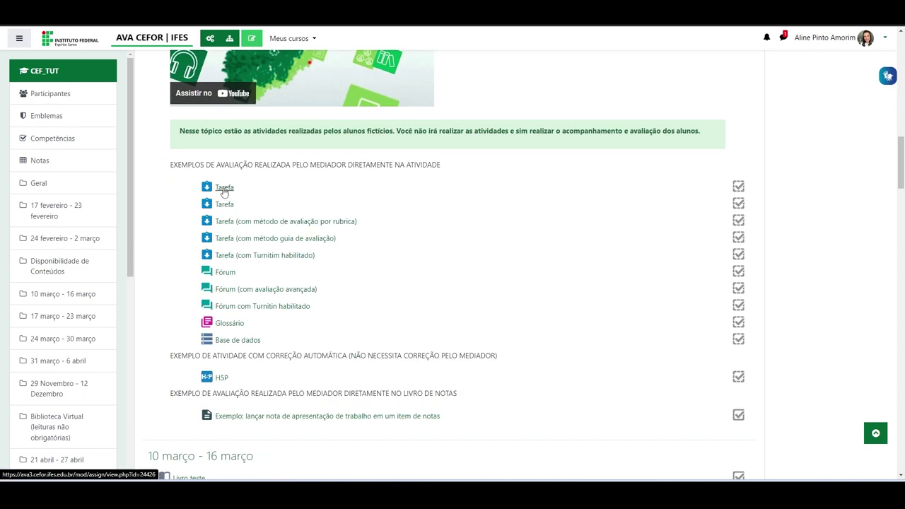
- Open the first Tarefa activity's advanced grading settings and change its grading method to Rubrica
click(224, 189)
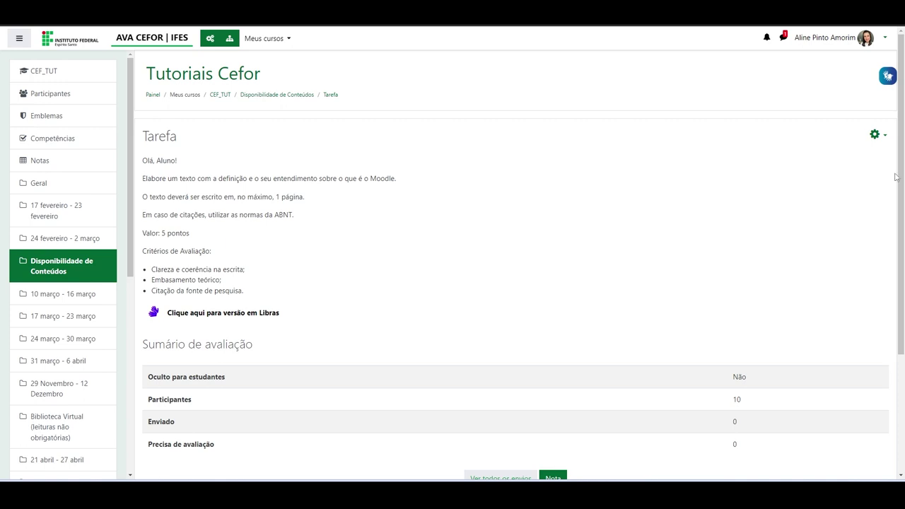
click(875, 136)
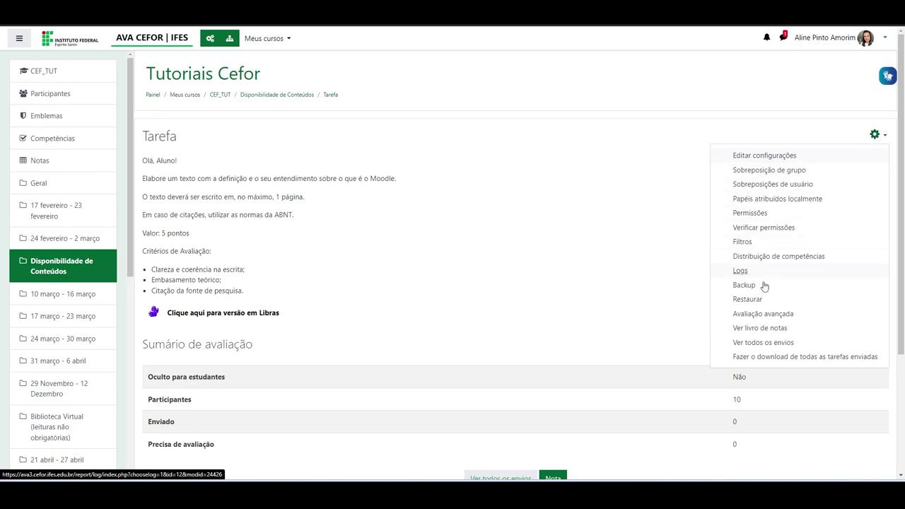
click(746, 314)
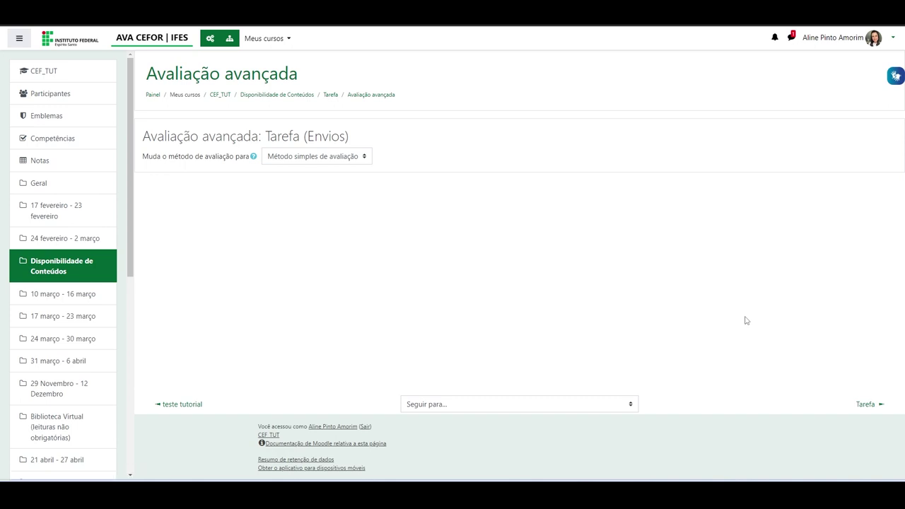
click(359, 157)
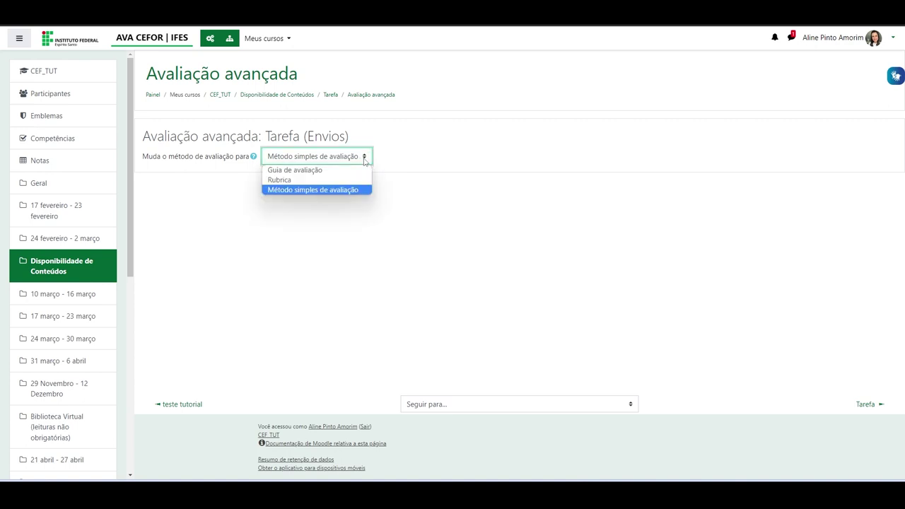
click(300, 181)
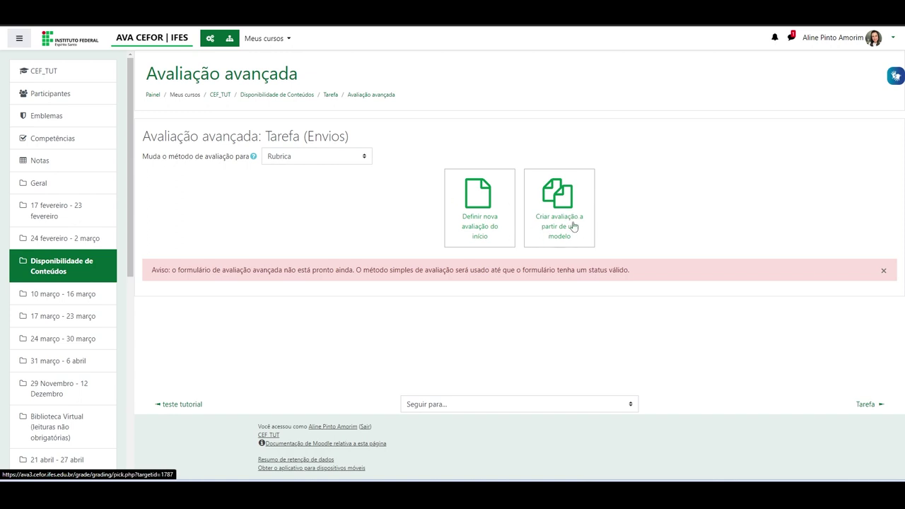
- Define a new rubric from scratch named "Rubrica de avaliação tarefa 1", with a description headed "Critérios de Avaliação:" and the task's three criteria as bullets
click(485, 210)
click(382, 131)
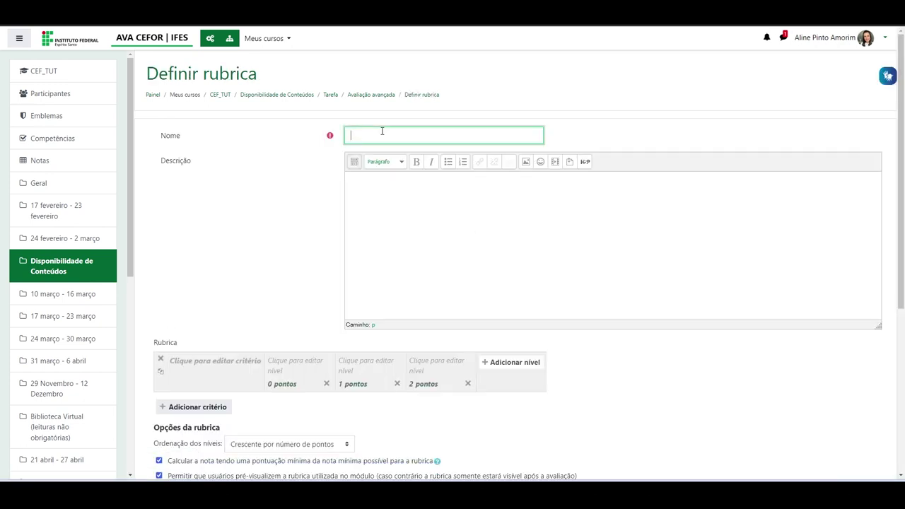
text(Rubrica de avaliação tarefa 1)
click(447, 190)
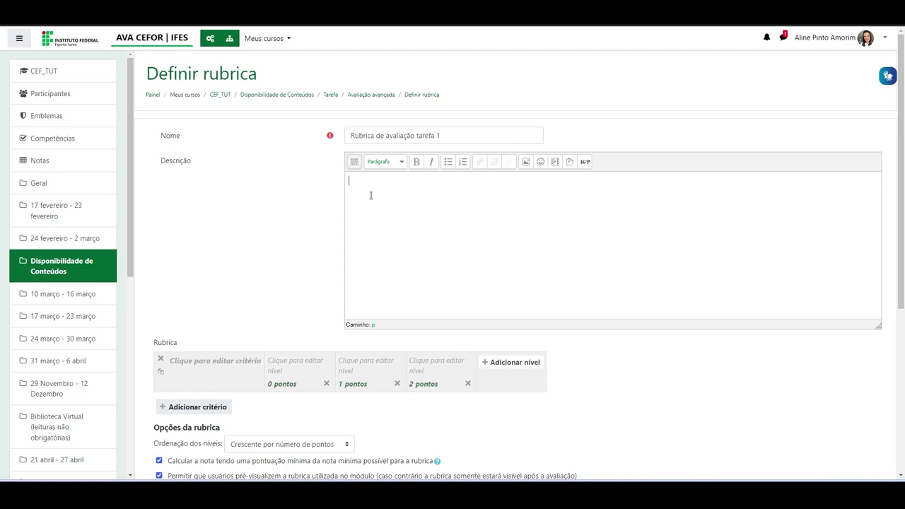
text(Critérios de Avaliação: Clareza e coerência na escrita; Embasamento teórico; Citação da fonte de pesquisa;)
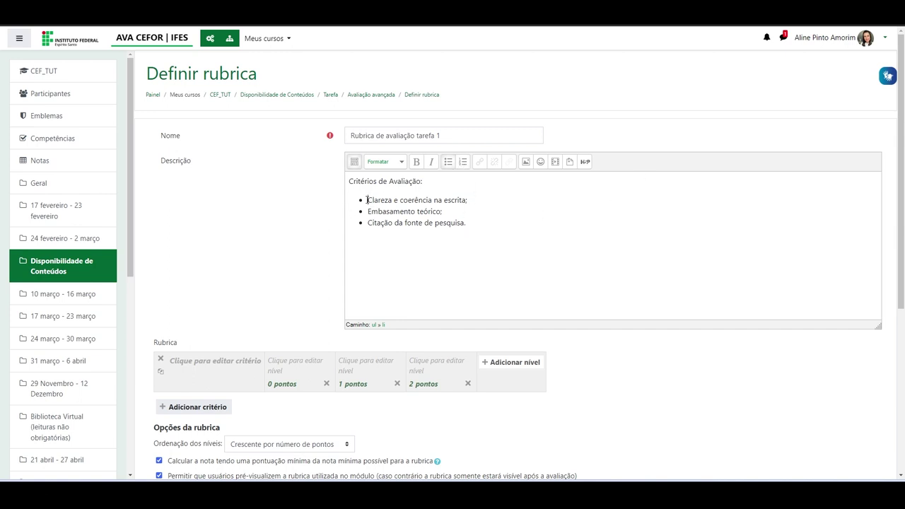
- Move the text "Clareza e coerência na escrita" from the description into the rubric's first criterion
drag(368, 200, 467, 201)
key(ctrl+c)
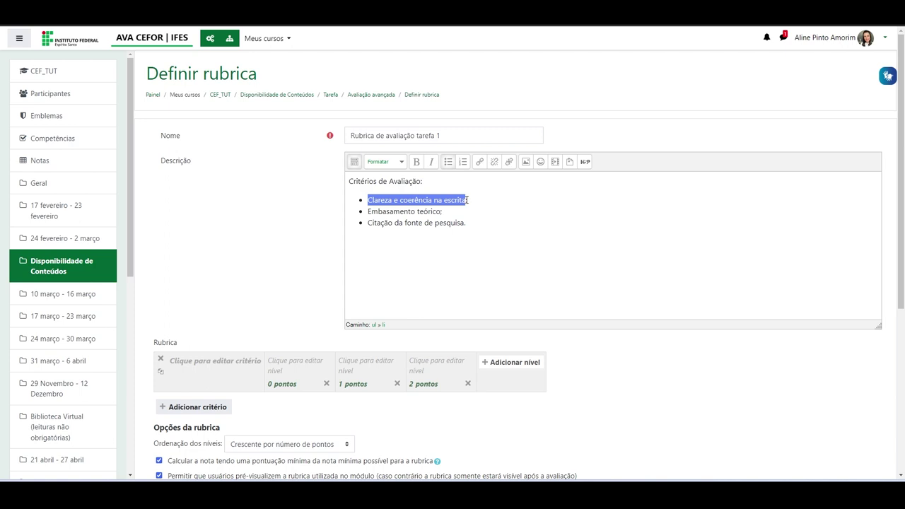
key(BackSpace)
key(Delete)
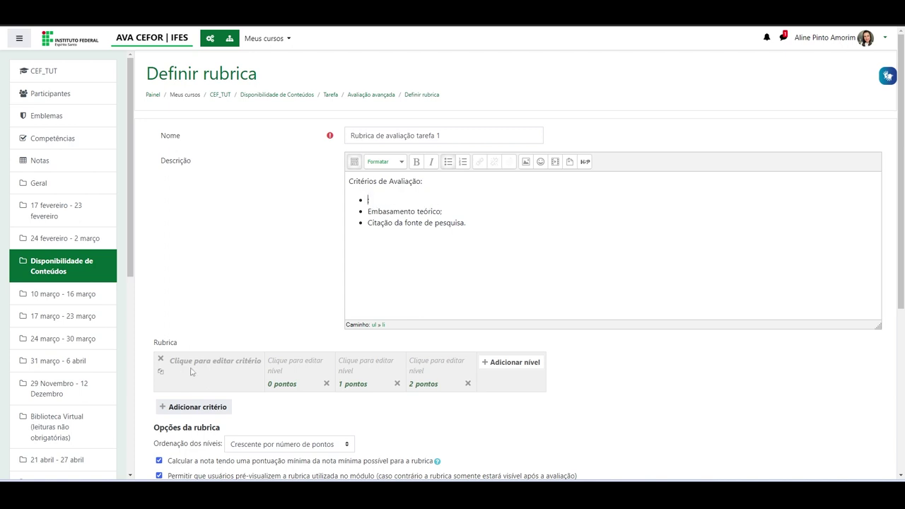
scroll(198, 368, down, 1)
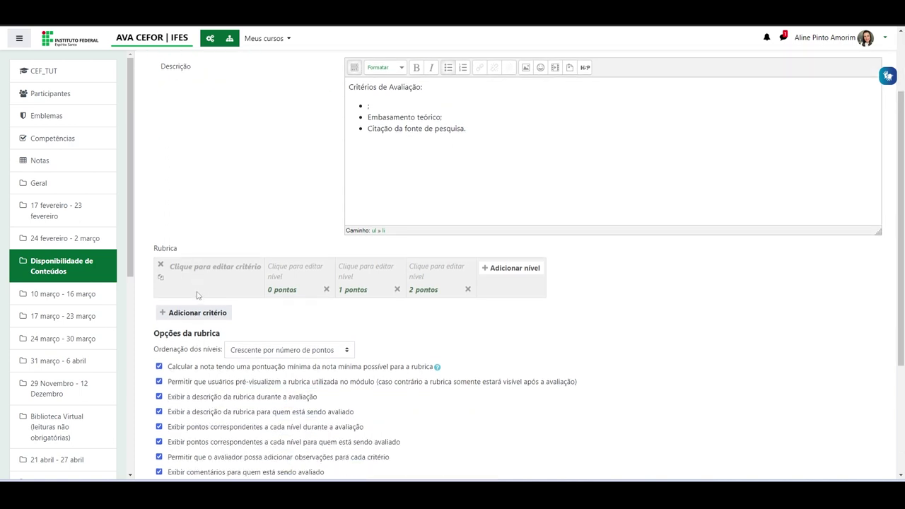
click(225, 267)
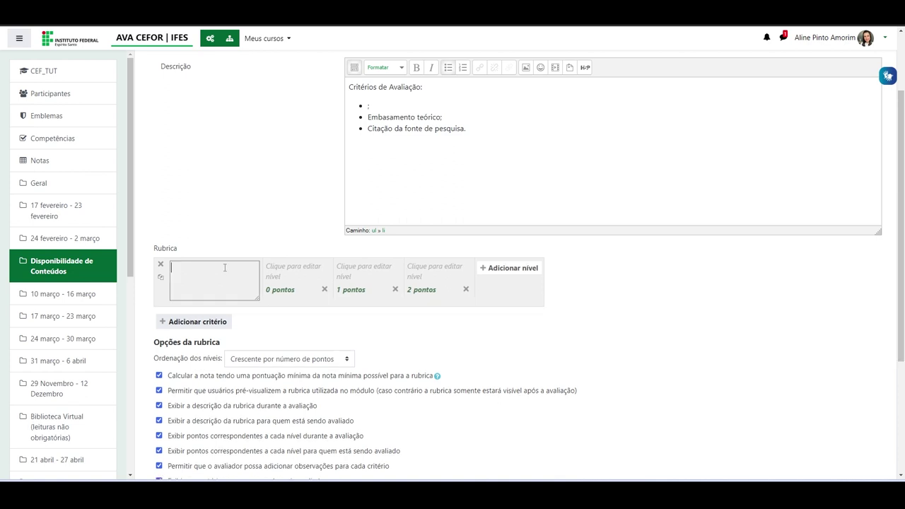
key(ctrl+v)
click(273, 320)
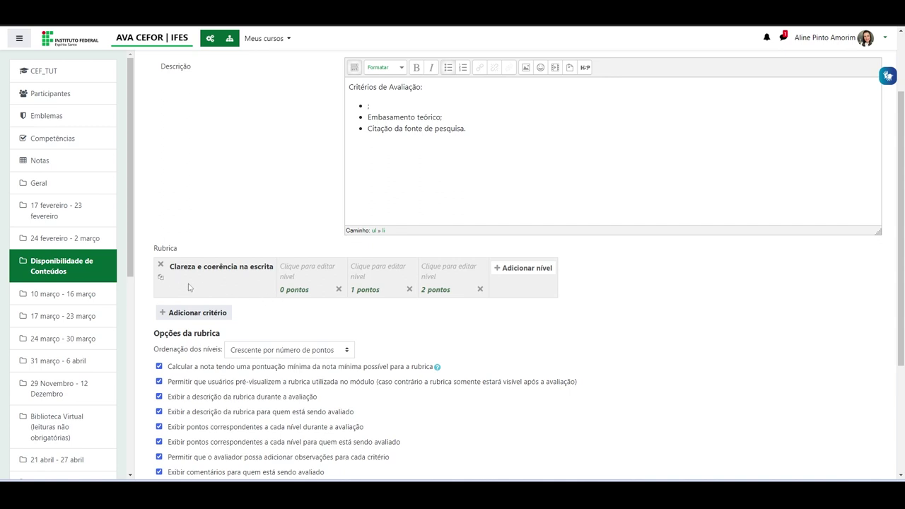
- Add a second criterion and move the text "Embasamento teórico" into it from the description
click(211, 312)
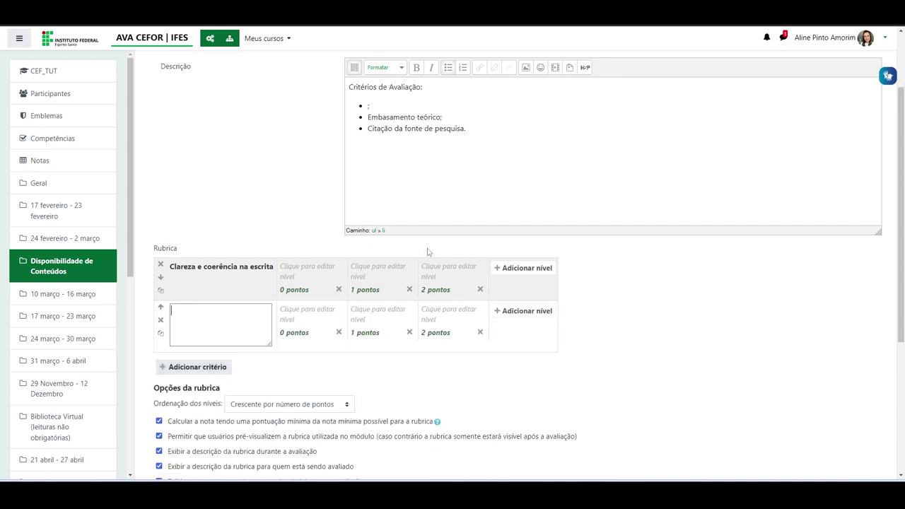
drag(368, 117, 441, 117)
key(ctrl+x)
click(211, 323)
key(ctrl+v)
click(281, 368)
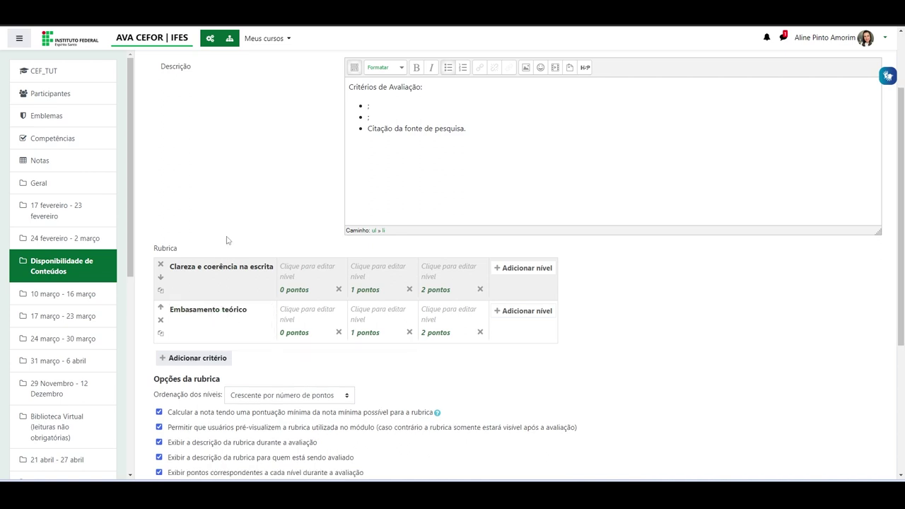
click(224, 326)
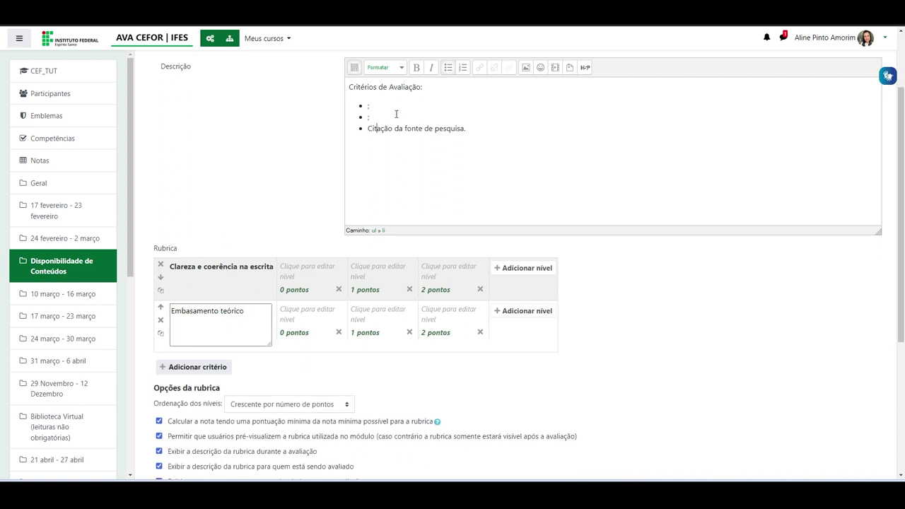
- Add a third criterion and move the text "Citação da fonte de pesquisa" into it from the description
drag(366, 129, 463, 130)
key(ctrl+x)
click(194, 367)
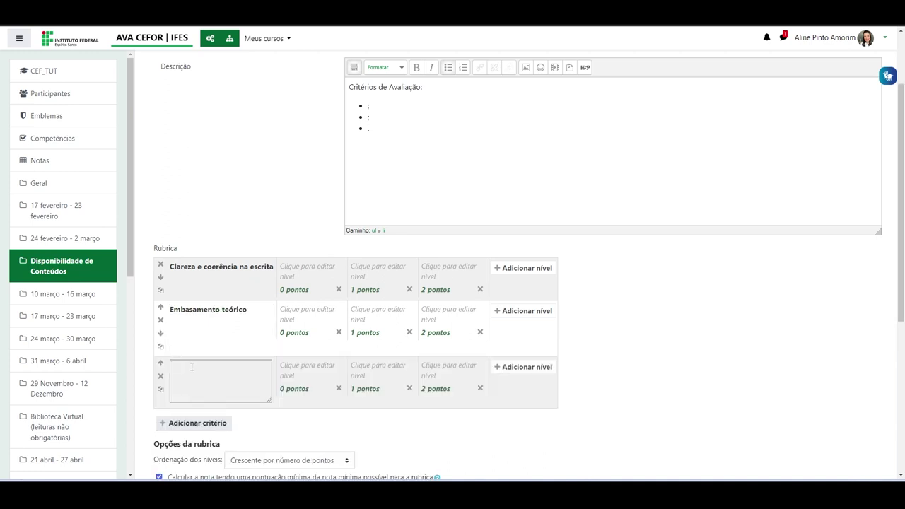
key(ctrl+v)
click(320, 434)
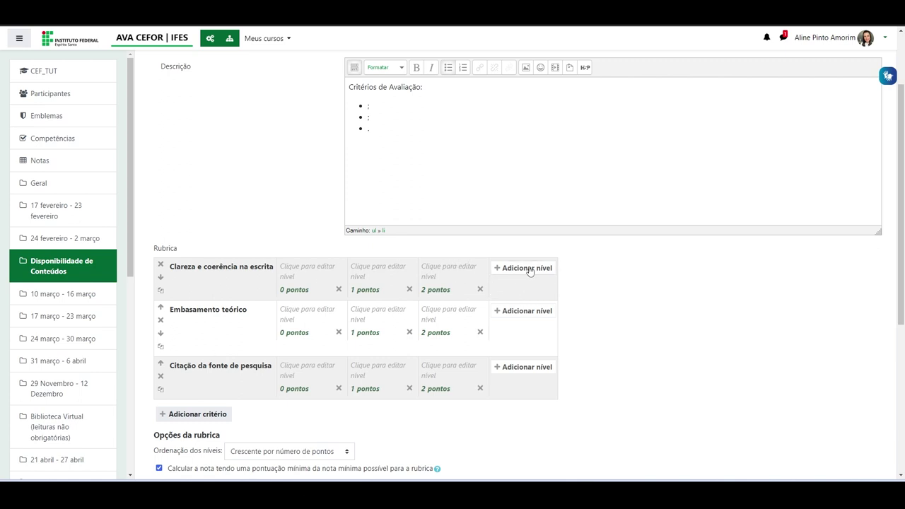
- Label the 0-point level "Não atendeu" in all three criteria
click(300, 277)
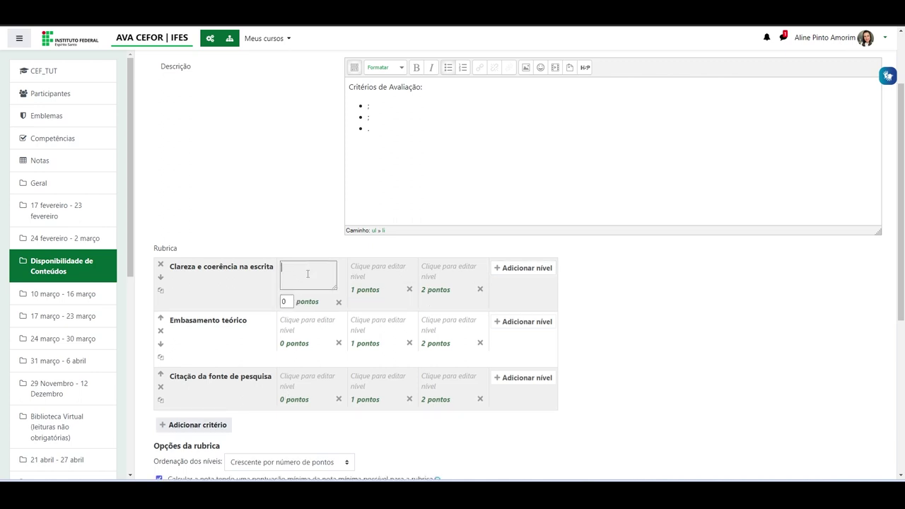
text(Não atendeu)
key(Tab)
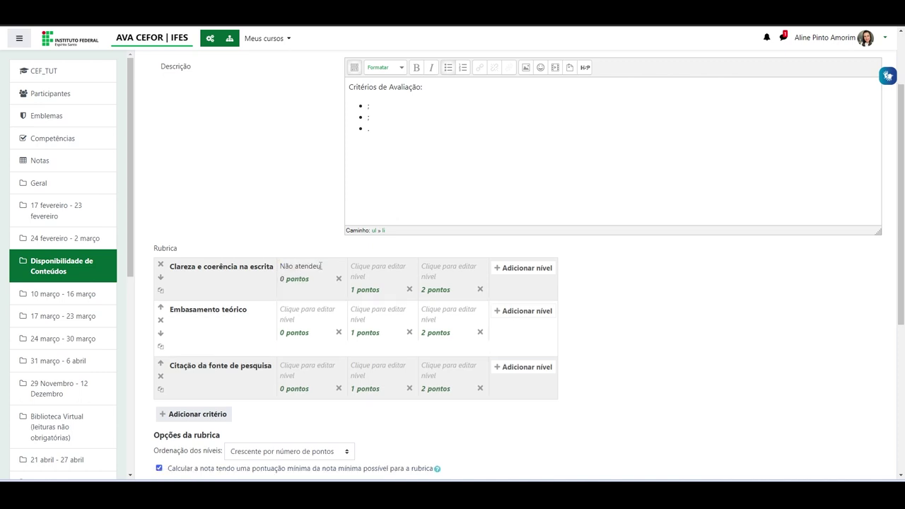
drag(321, 266, 283, 268)
right_click(284, 268)
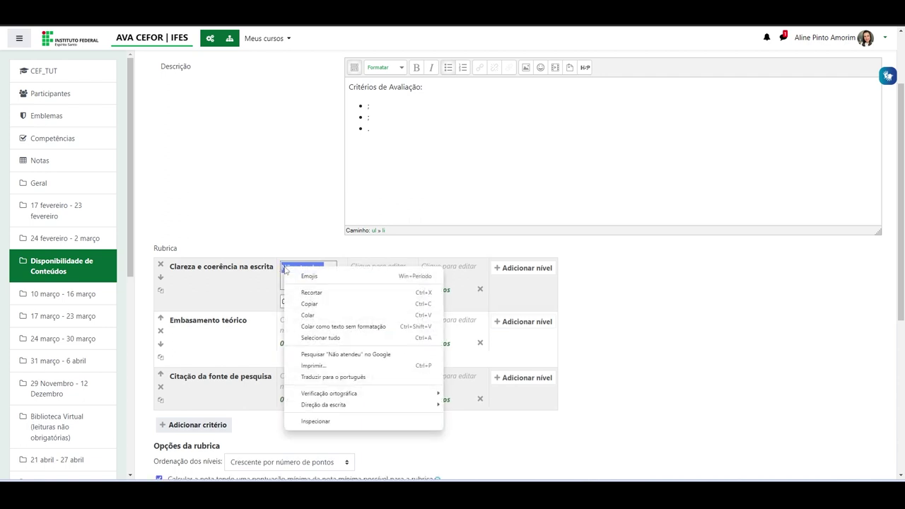
click(333, 304)
click(293, 317)
key(ctrl+v)
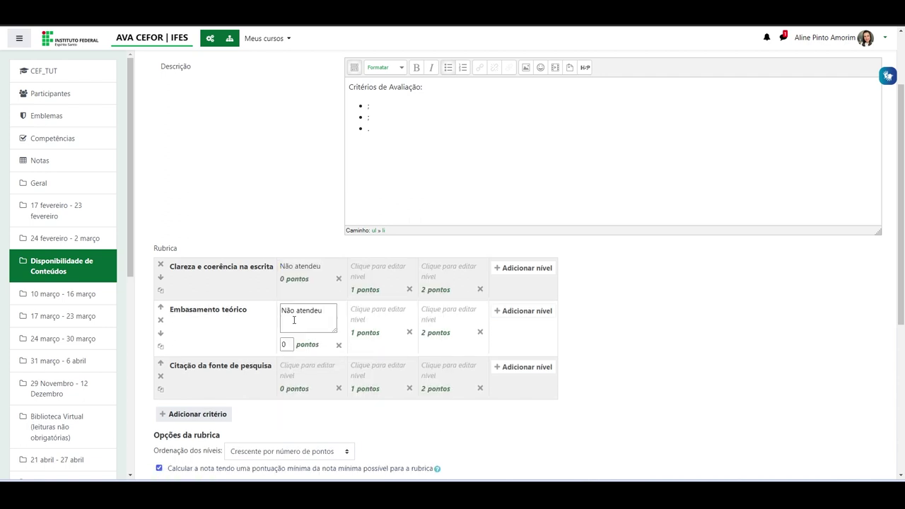
click(292, 364)
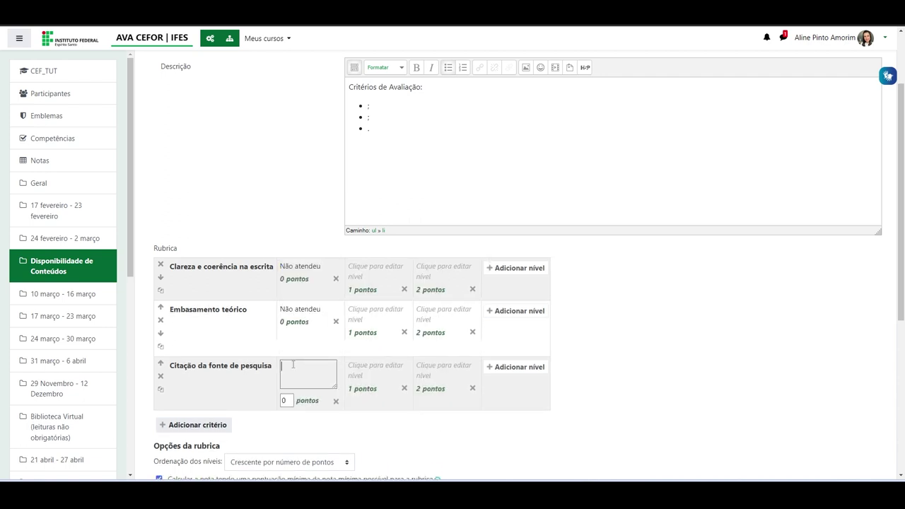
key(ctrl+v)
click(372, 427)
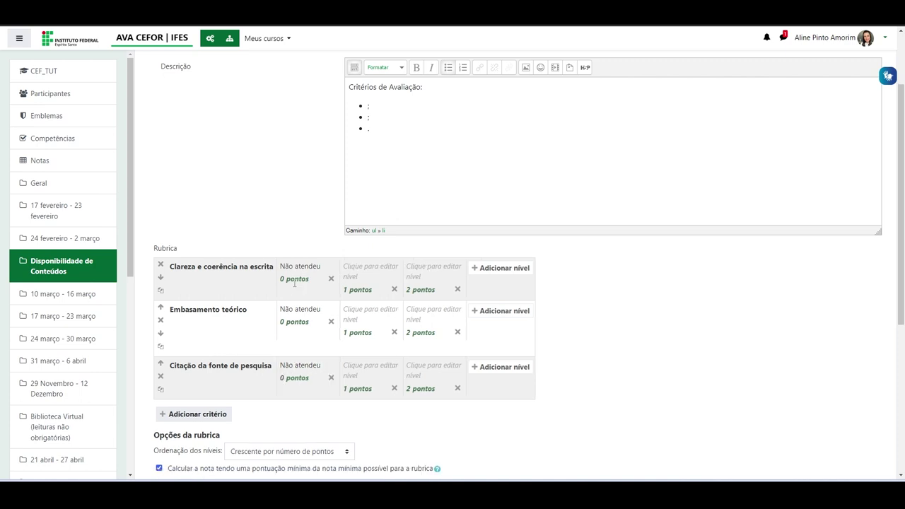
- Label the 1-point level "Atendeu parcialmente" in all three criteria
click(370, 269)
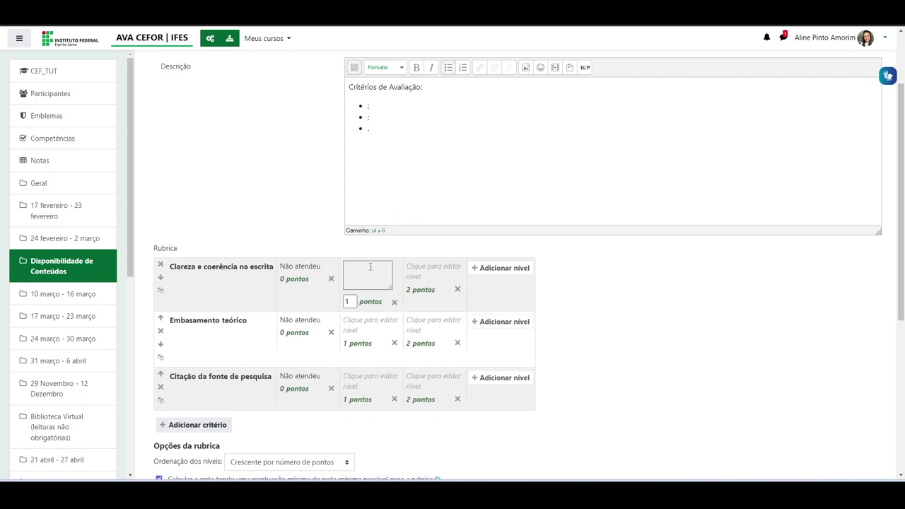
text(Atendeu parcialmente)
drag(386, 279, 344, 268)
right_click(344, 266)
click(412, 302)
click(369, 331)
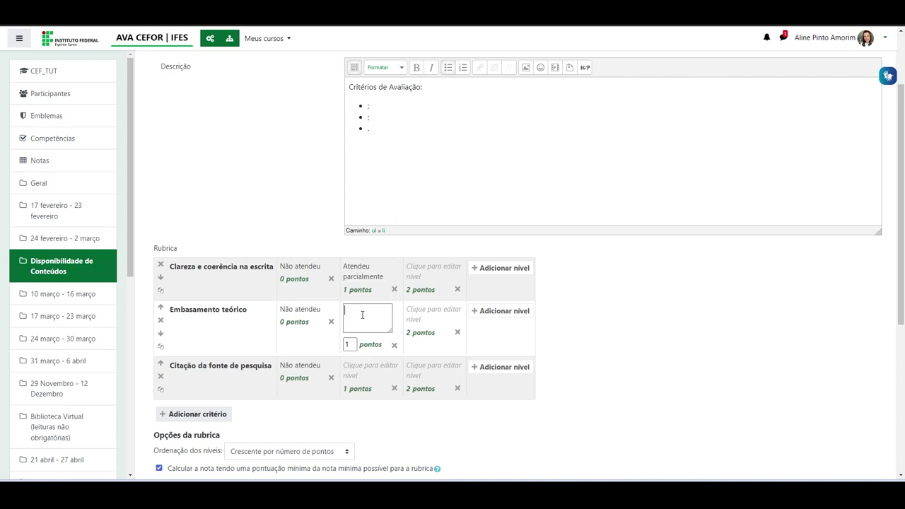
key(ctrl+v)
click(364, 369)
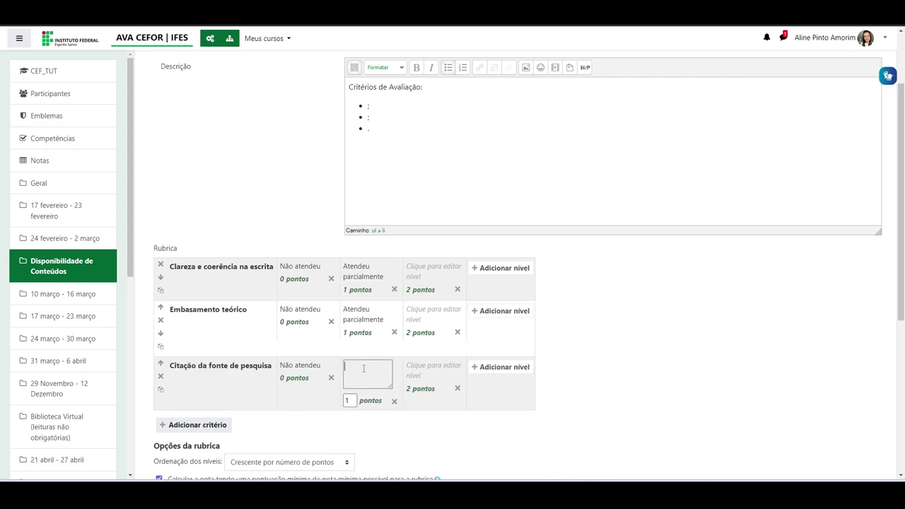
key(ctrl+v)
click(451, 427)
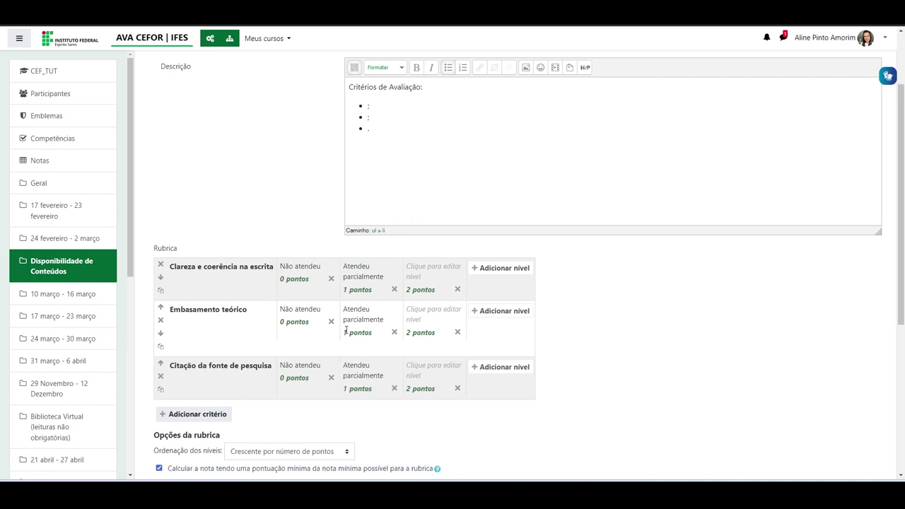
- Remove the leftover bullets from the description and add the line "Descrição dos níveis:" below "Critérios de Avaliação:"
scroll(439, 175, up, 1)
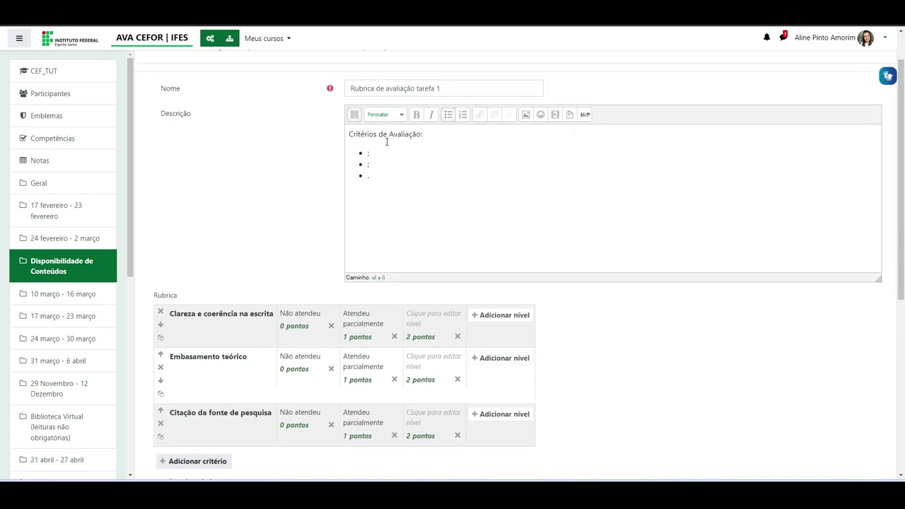
drag(379, 143, 396, 176)
key(BackSpace)
key(BackSpace)
click(368, 153)
key(BackSpace)
click(440, 148)
key(Return)
text(Descrição dos níveis:)
- Label the 2-point level "Atendeu plenamente" in all three criteria
scroll(386, 195, down, 2)
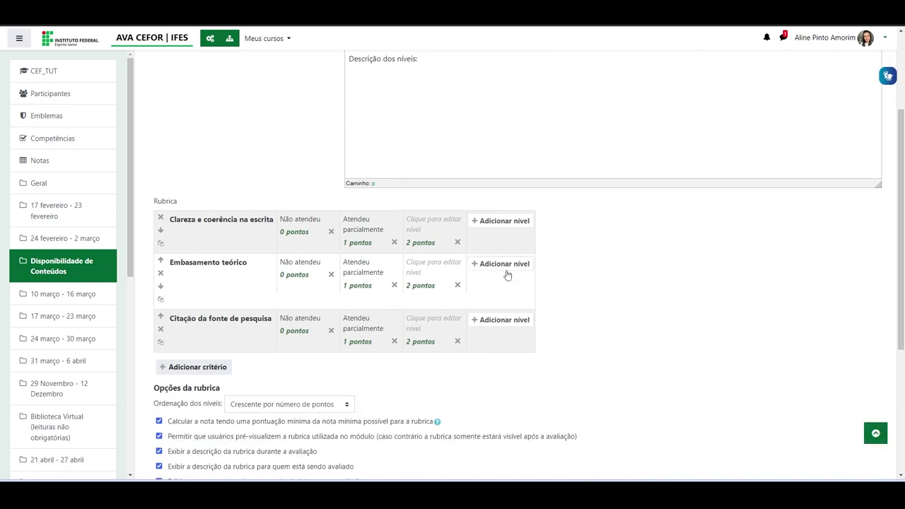
click(425, 222)
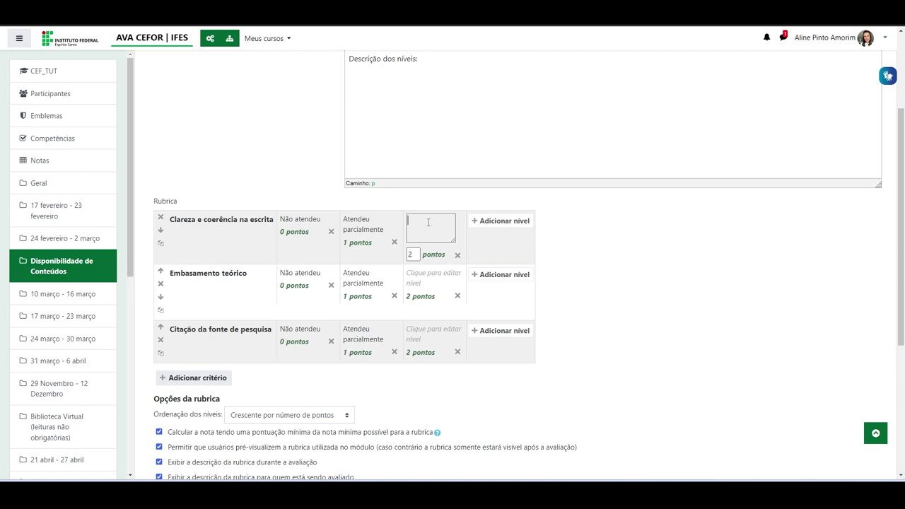
text(Atendeu plenamente)
drag(450, 229, 433, 221)
right_click(422, 225)
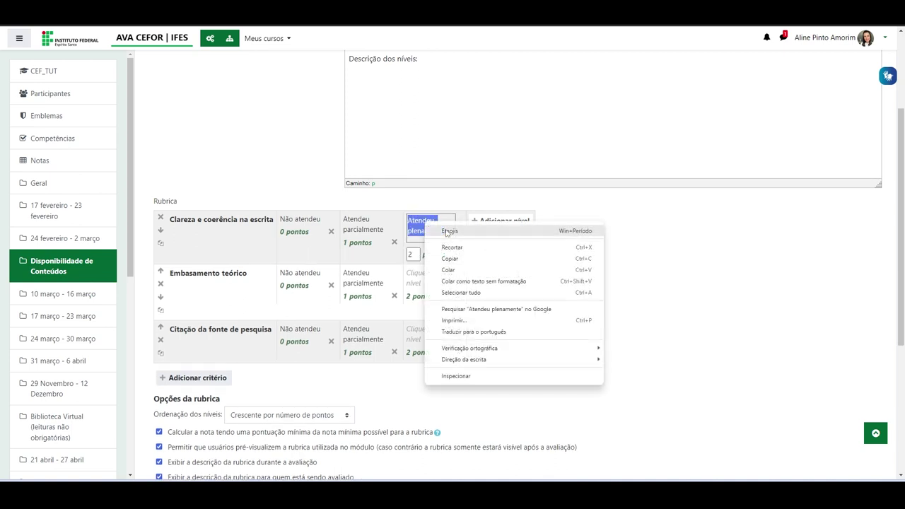
click(460, 260)
click(425, 282)
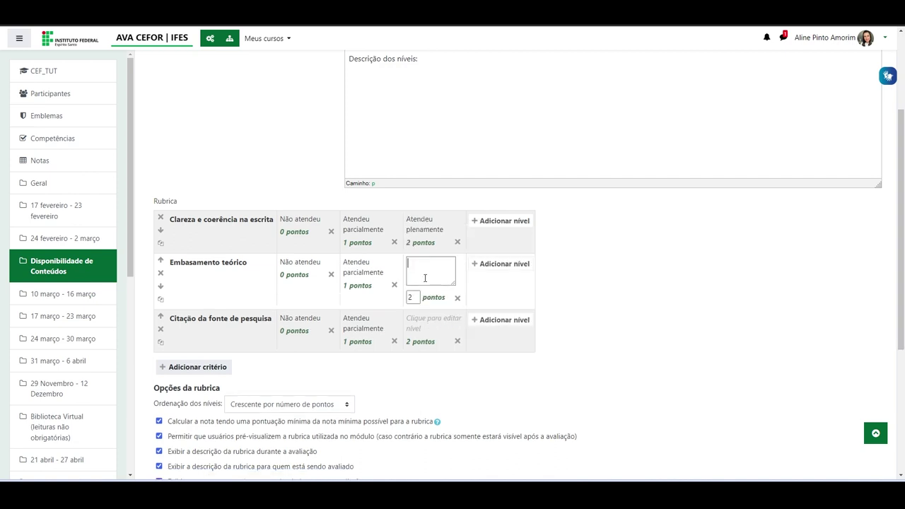
key(ctrl+v)
click(416, 325)
key(ctrl+v)
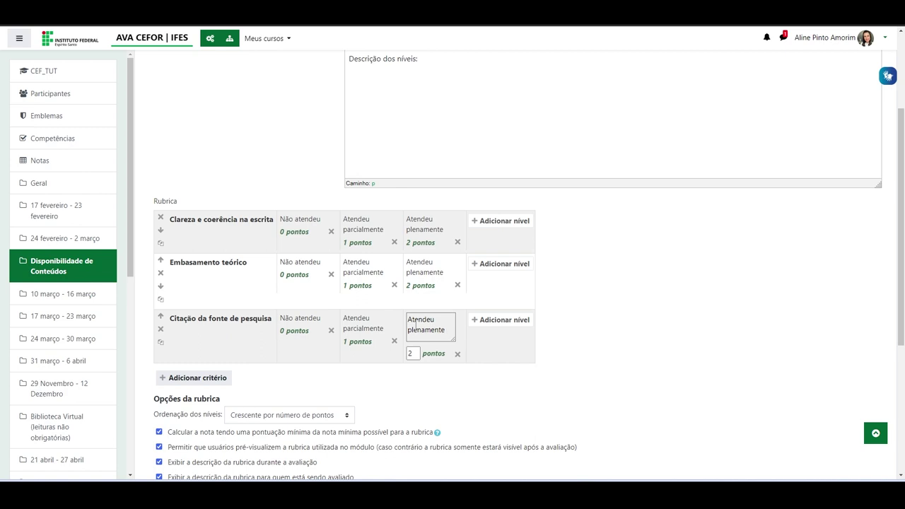
click(586, 357)
scroll(418, 242, up, 1)
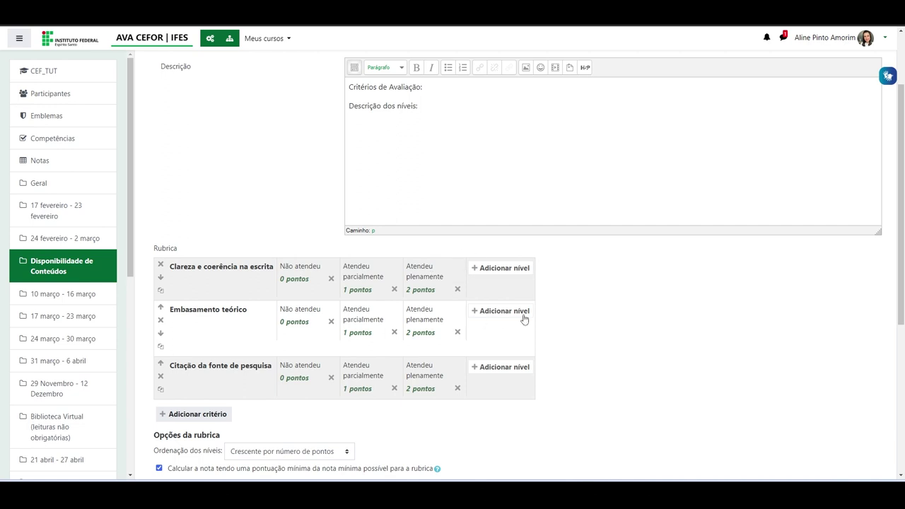
key(ctrl+minus)
key(ctrl+minus)
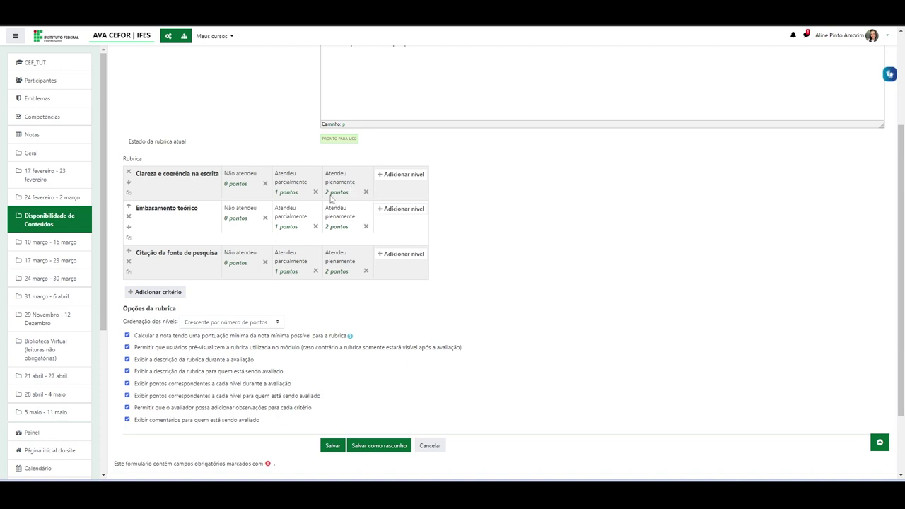
click(330, 197)
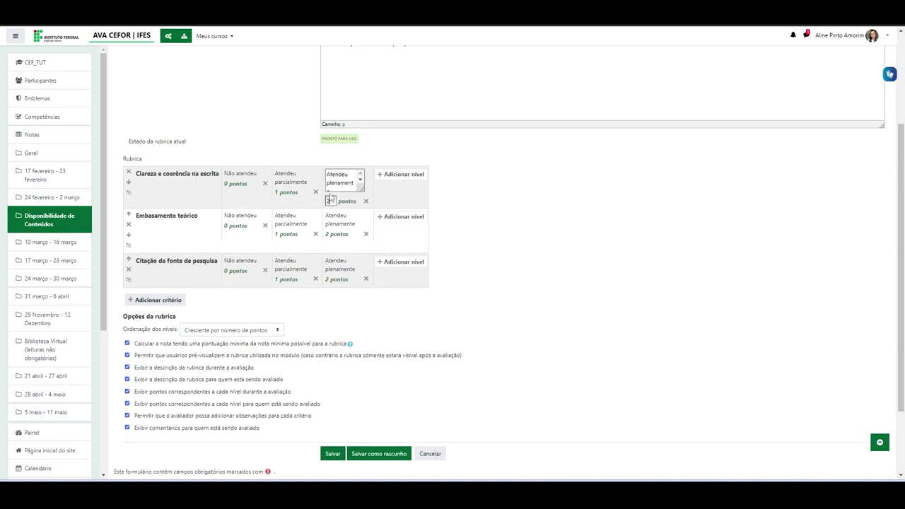
click(542, 215)
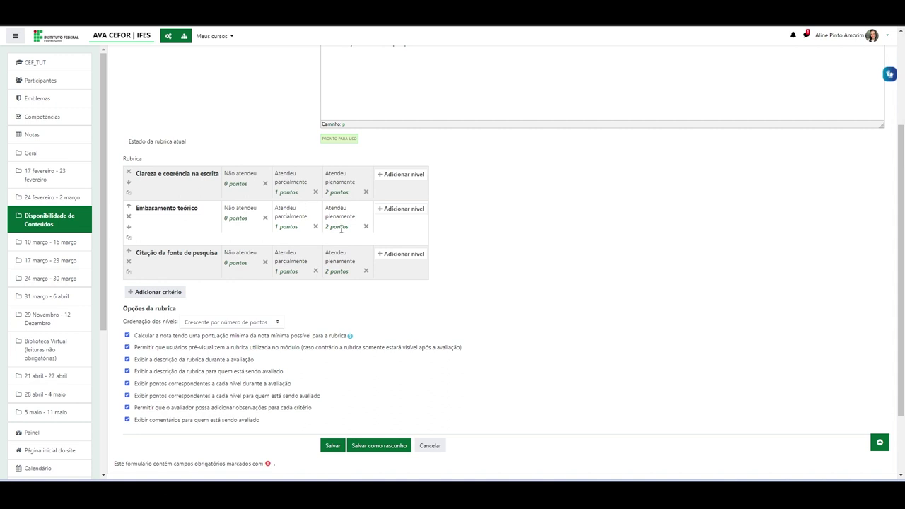
key(ctrl+plus)
key(ctrl+plus)
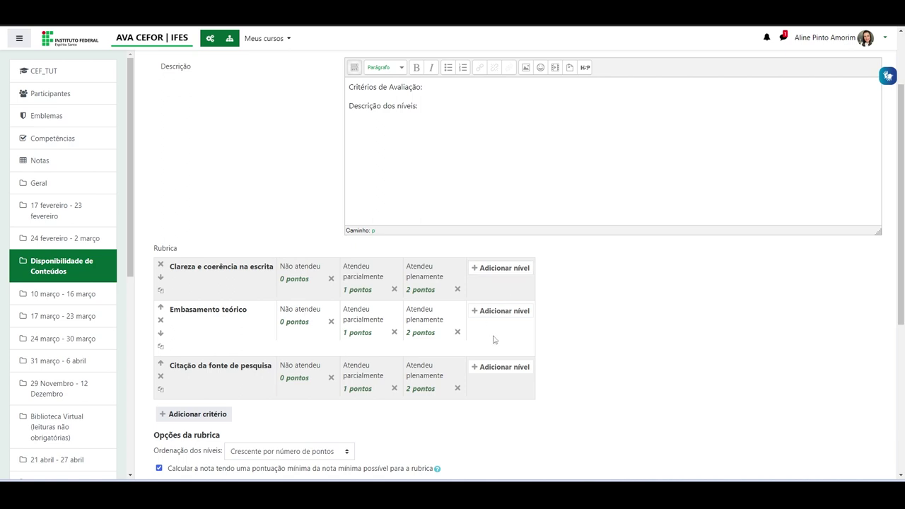
- Delete the 1-point level "Atendeu parcialmente" from the "Citação da fonte de pesquisa" criterion
scroll(309, 334, down, 1)
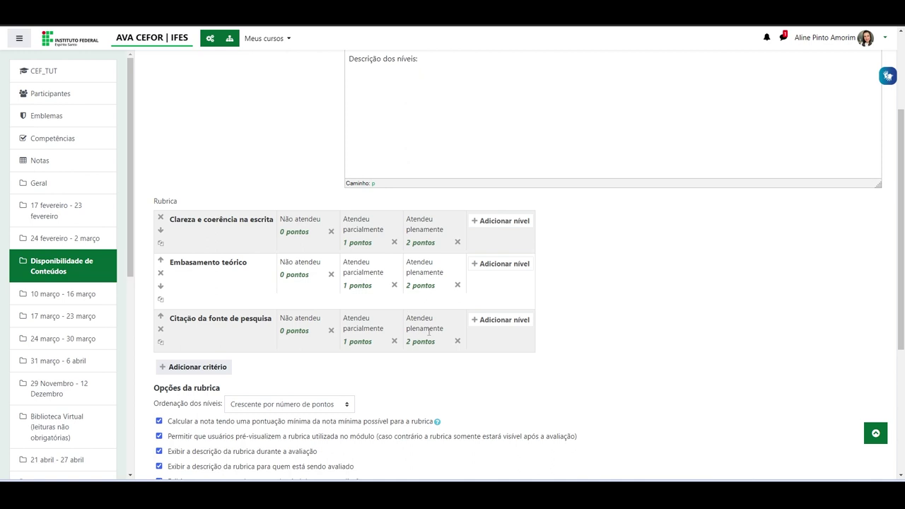
click(395, 341)
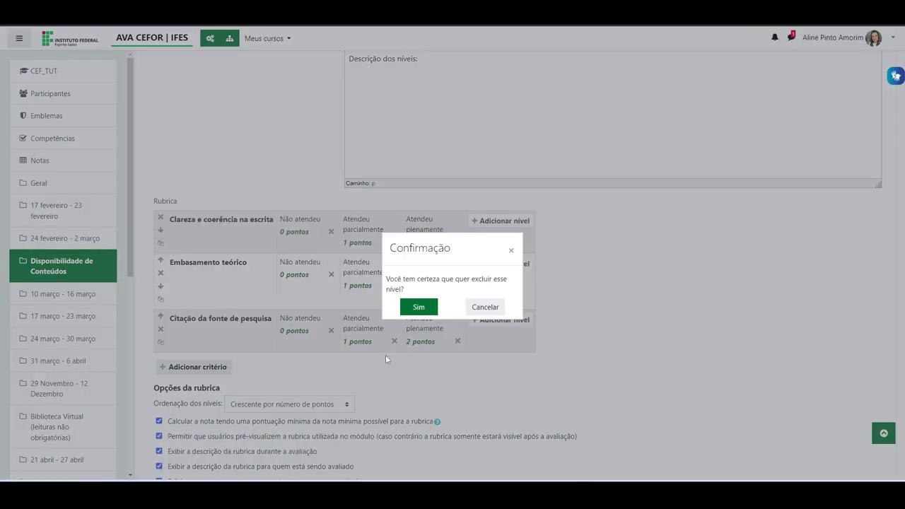
click(418, 307)
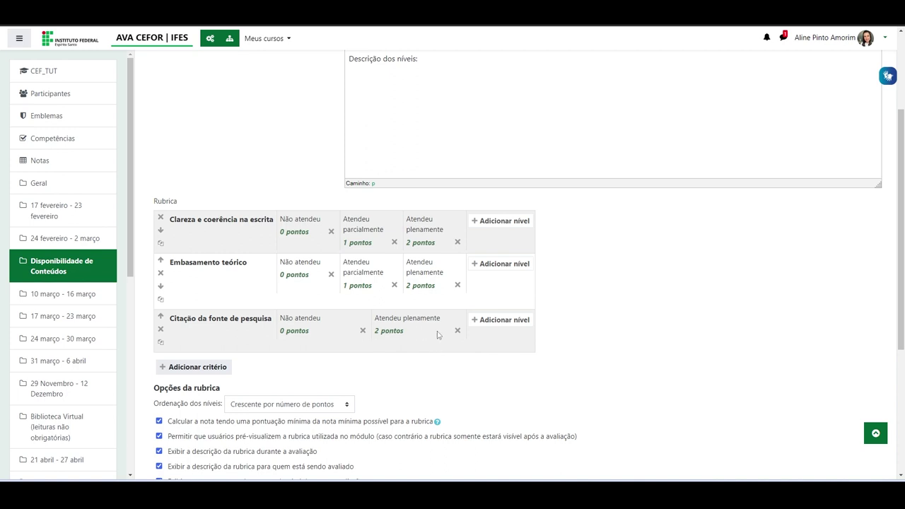
scroll(608, 217, up, 1)
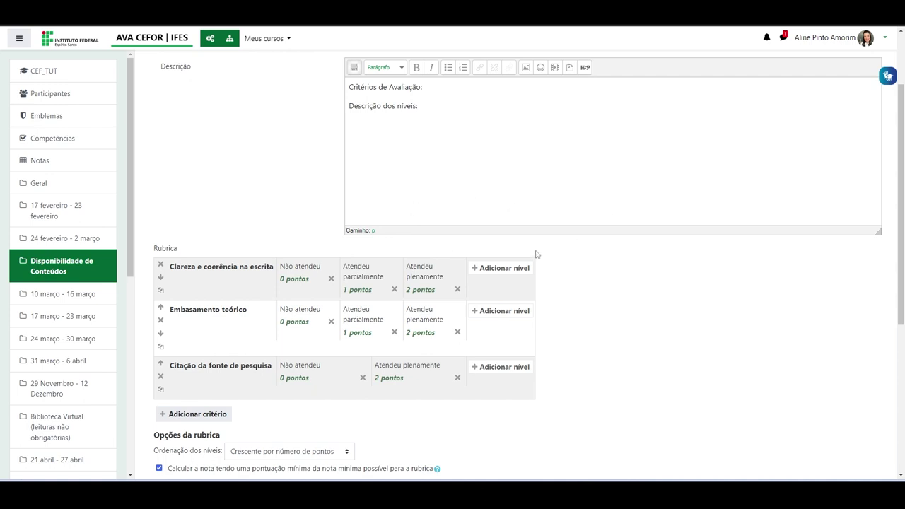
- Keep the level ordering at "Crescente por número de pontos" and save the rubric, making it available for use
scroll(522, 274, down, 1)
scroll(522, 273, down, 5)
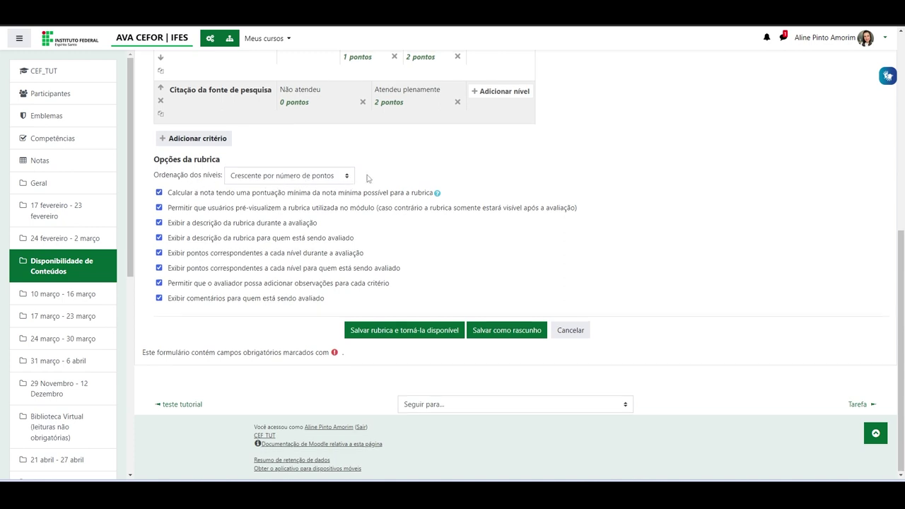
scroll(386, 245, up, 2)
click(351, 272)
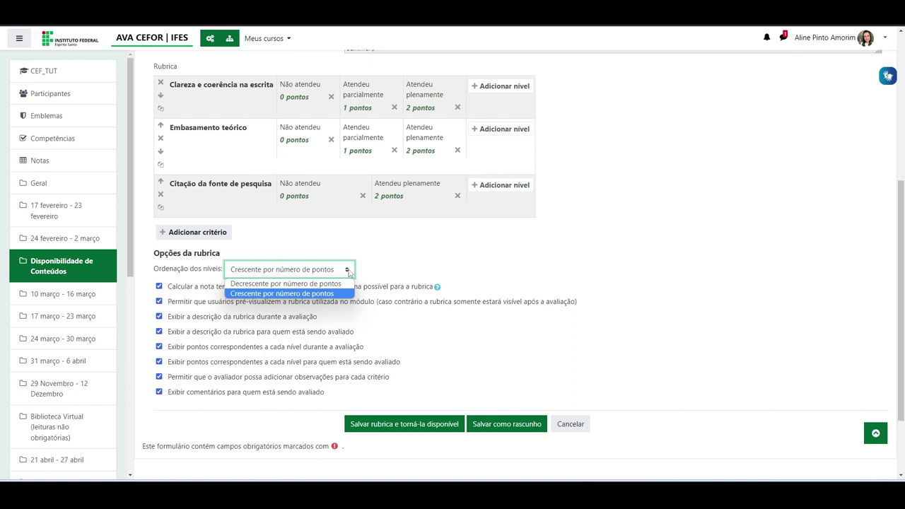
click(412, 270)
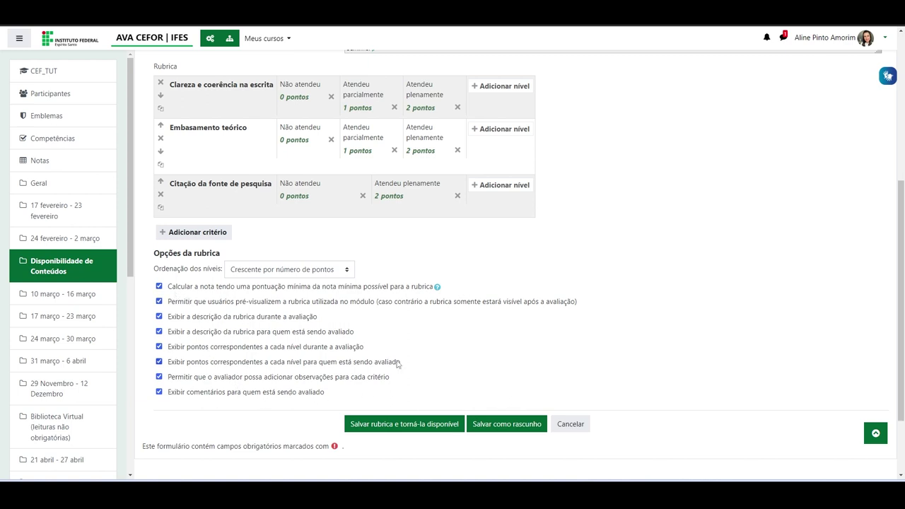
scroll(405, 351, down, 2)
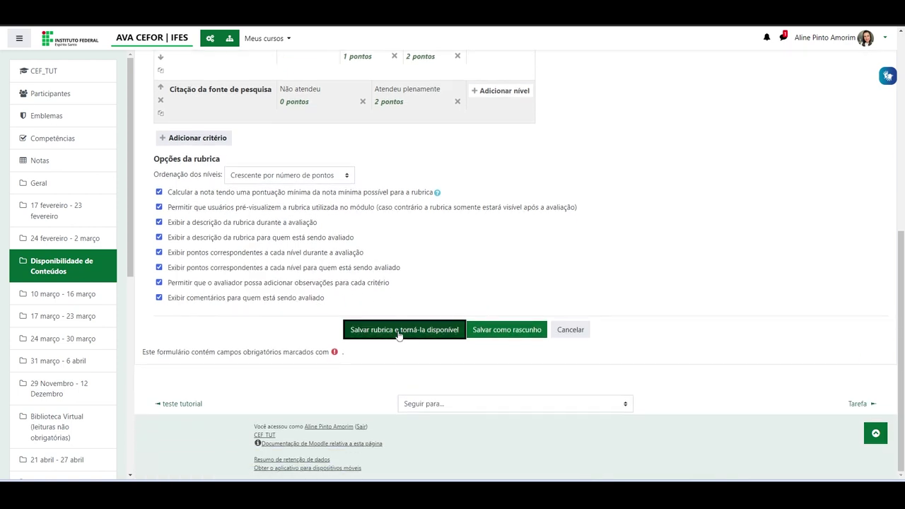
click(400, 337)
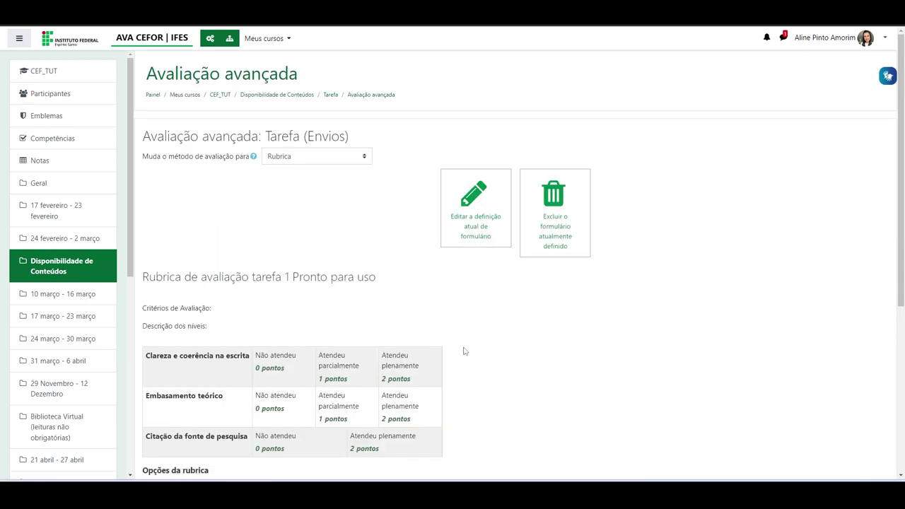
- Review the saved rubric's description, criteria, scored levels and options on the advanced grading page
scroll(507, 366, down, 2)
scroll(400, 243, up, 2)
scroll(400, 243, down, 1)
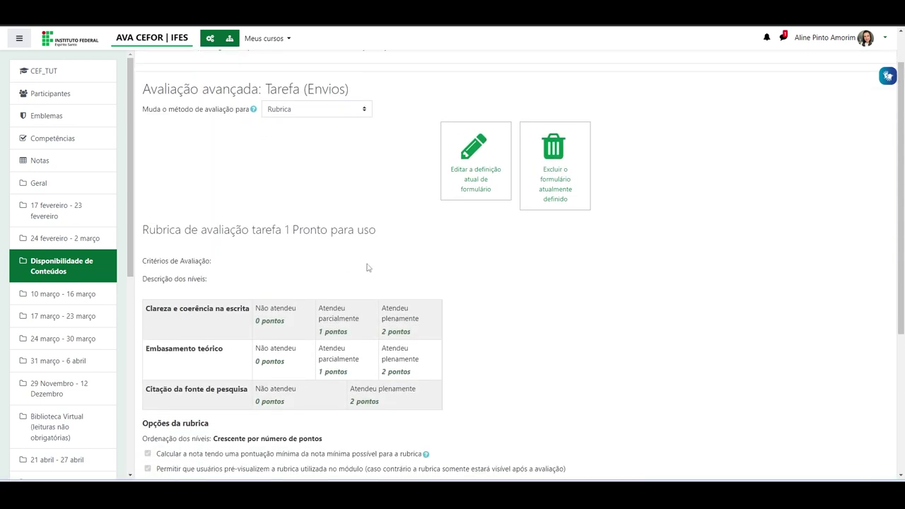
scroll(368, 265, down, 2)
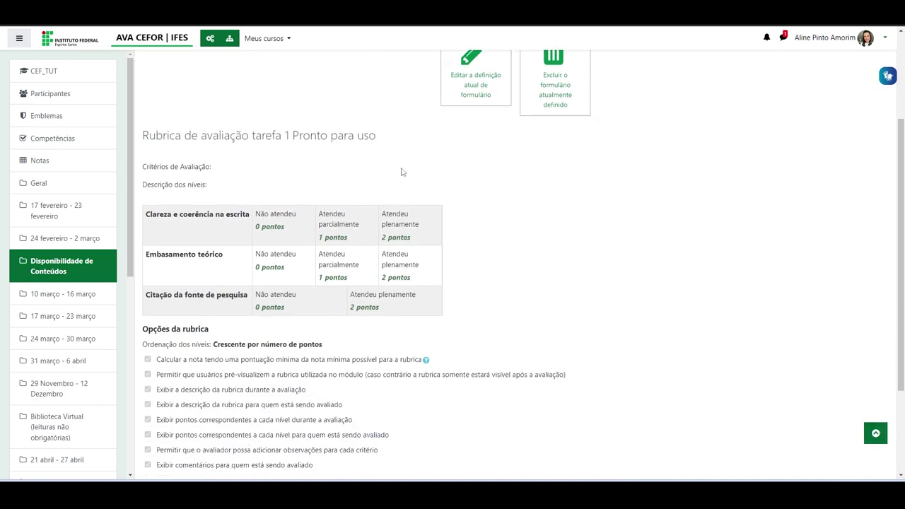
scroll(338, 256, down, 2)
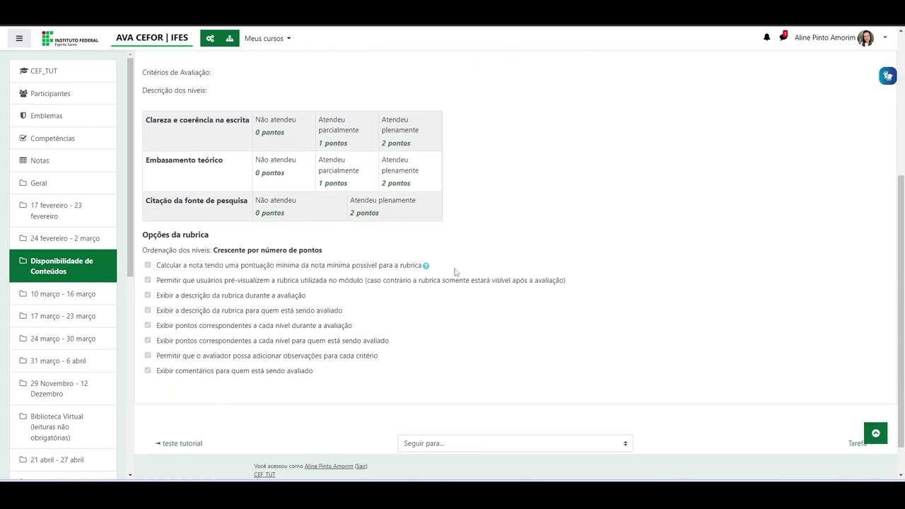